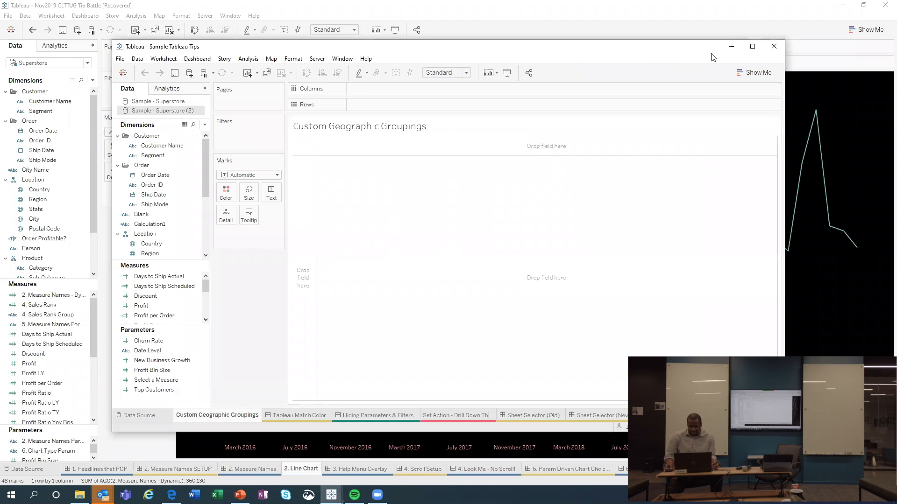
# - Bring the Sample Tableau Tips workbook back to the front and maximize its window
pyautogui.click(725, 49)
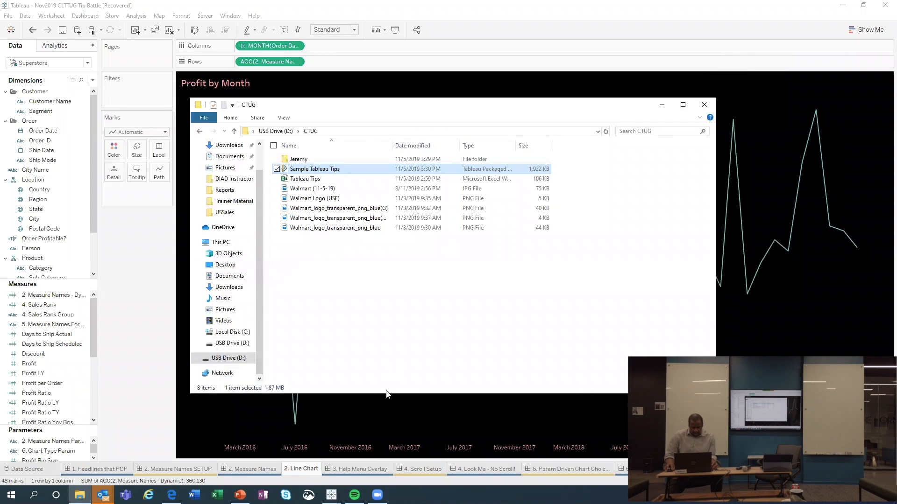
pyautogui.hotkey('alt', 'Tab')
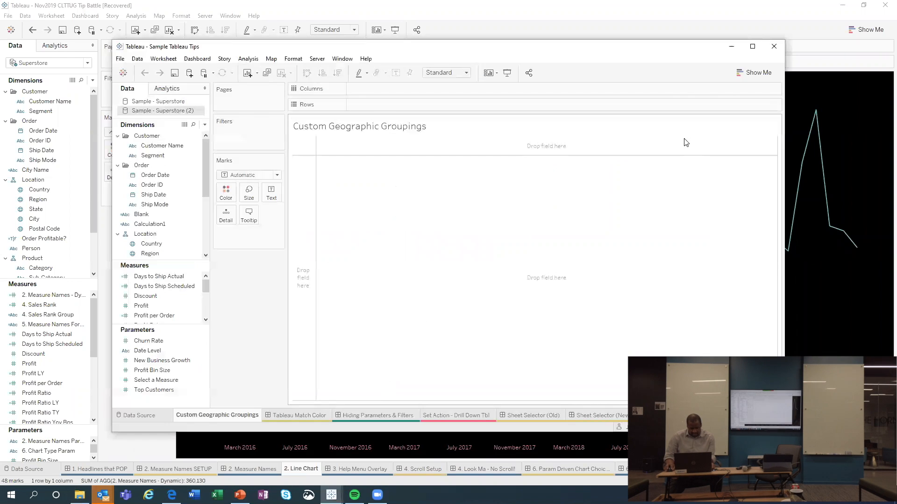
pyautogui.click(751, 47)
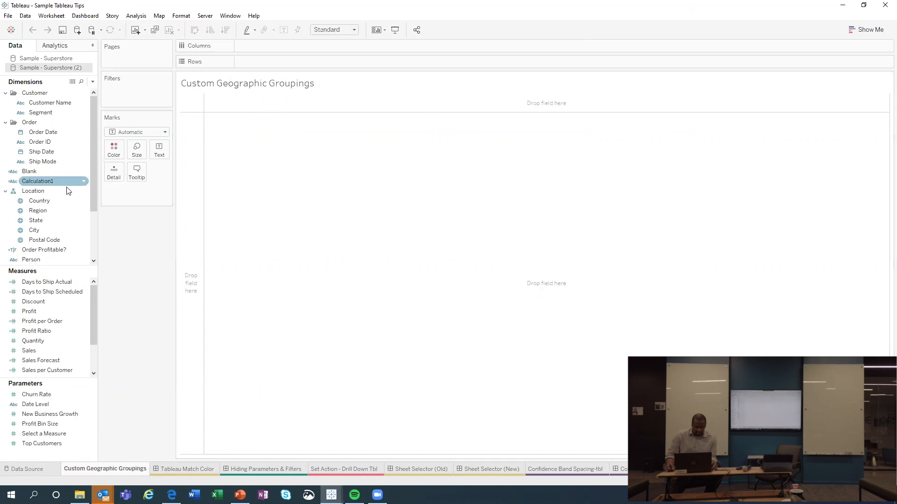
# - Build a filled map from the State field, with the mark type Map and without Country in the marks
pyautogui.click(42, 222)
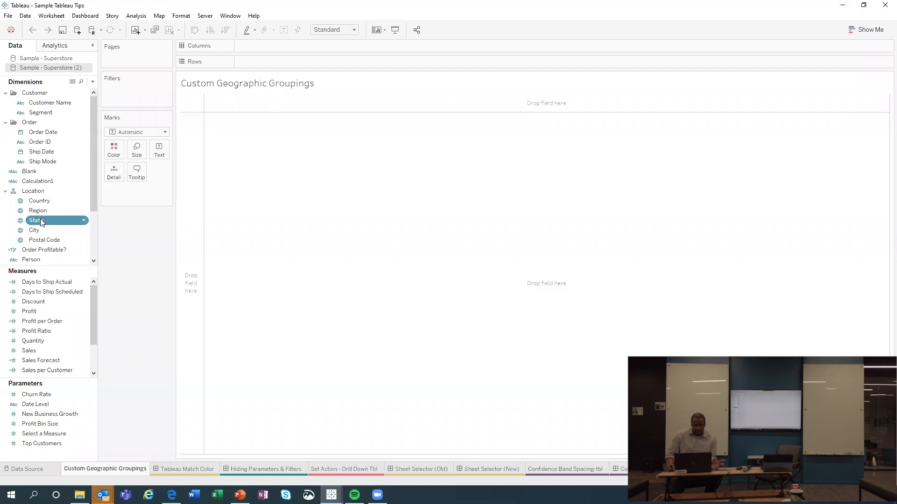
pyautogui.doubleClick(40, 219)
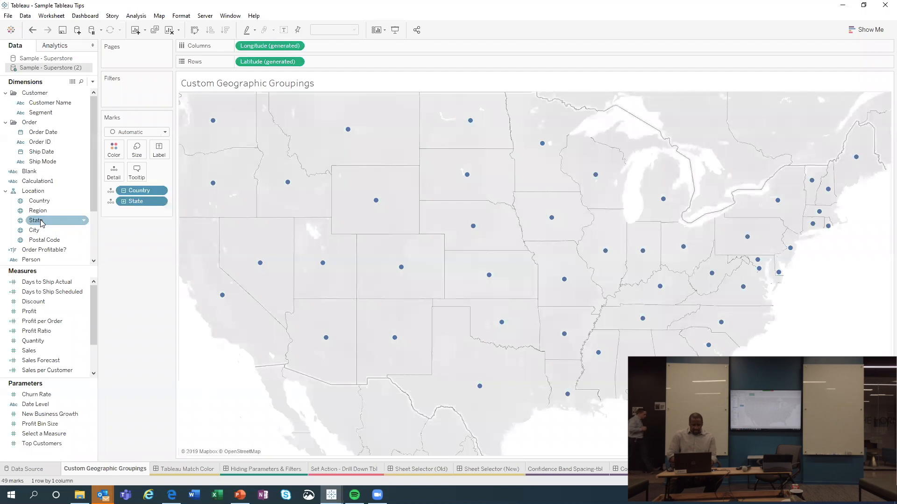
pyautogui.moveTo(147, 192); pyautogui.dragTo(143, 235)
pyautogui.click(135, 132)
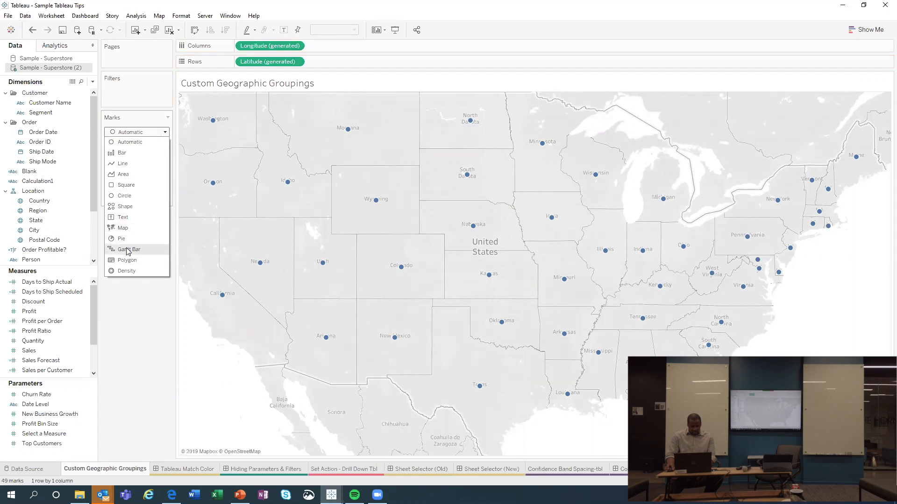
pyautogui.click(129, 229)
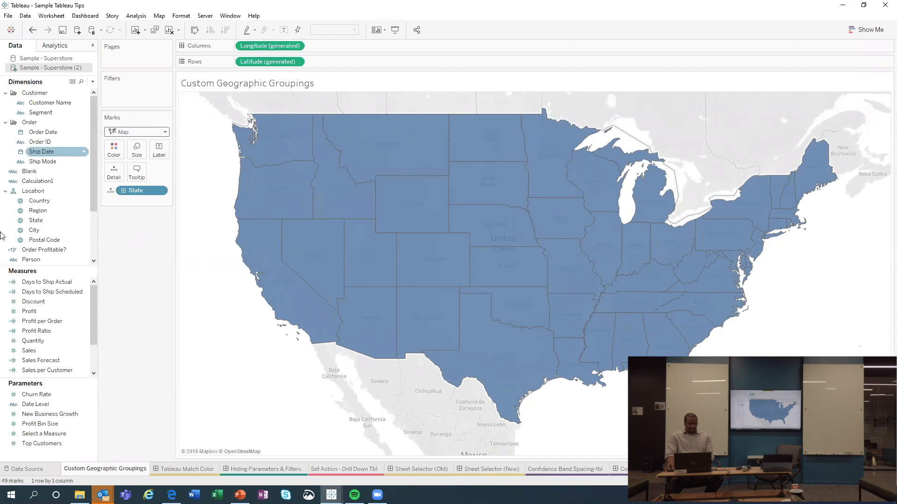
# - Color the states by Region and take Region off the marks again
pyautogui.moveTo(44, 210); pyautogui.dragTo(109, 154)
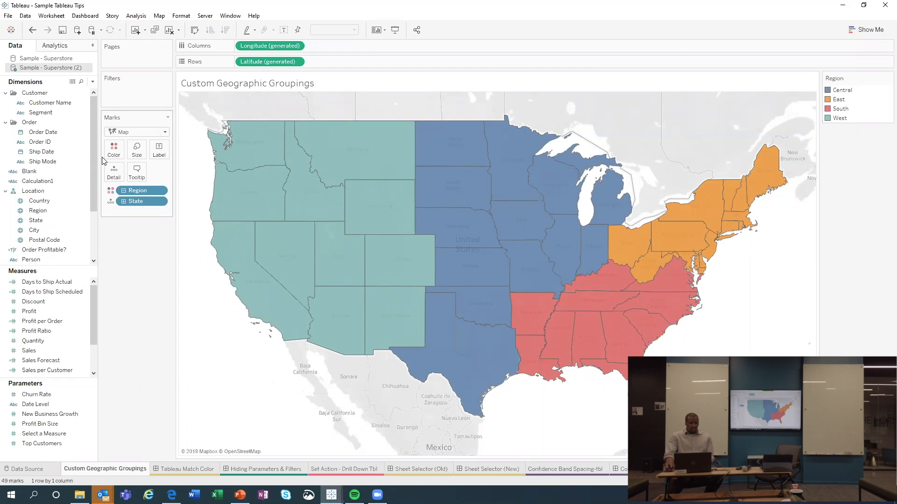
pyautogui.moveTo(144, 191); pyautogui.dragTo(143, 243)
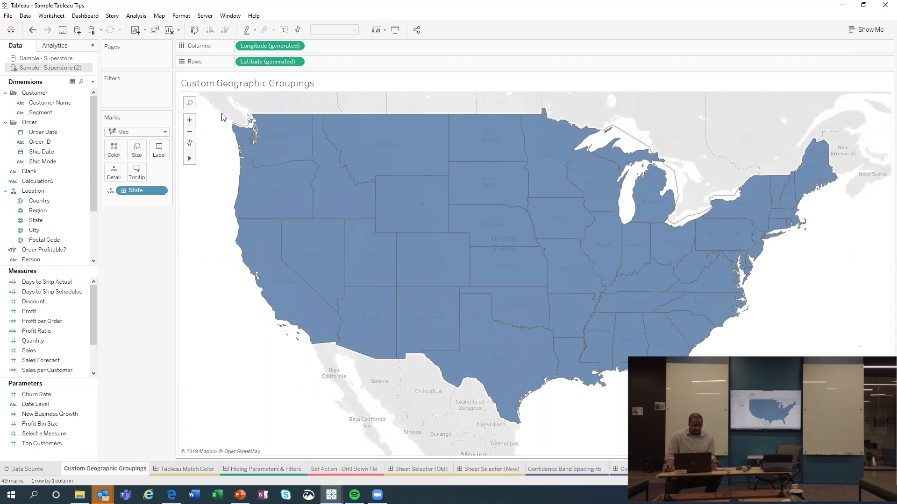
pyautogui.moveTo(216, 103); pyautogui.dragTo(434, 342)
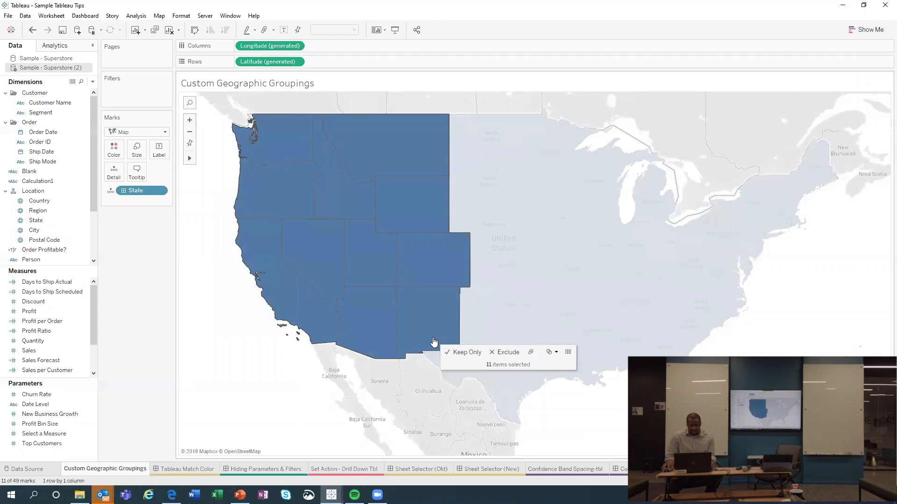
pyautogui.rightClick(388, 155)
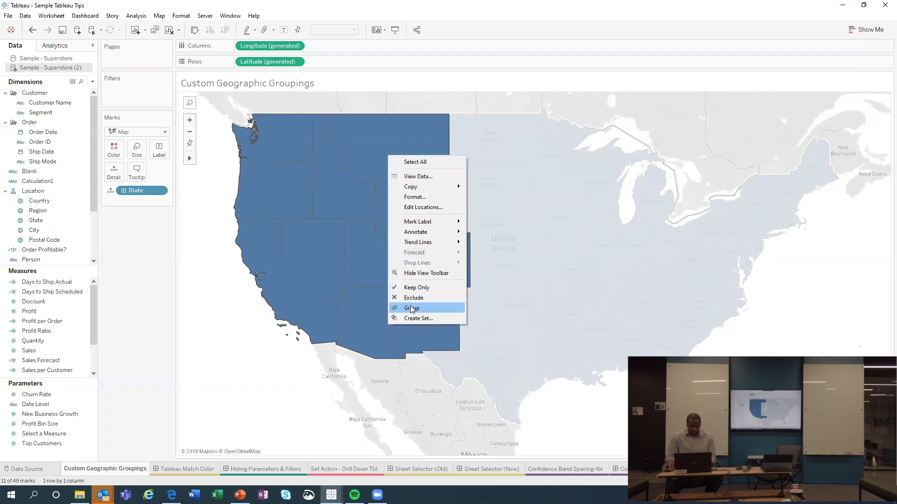
pyautogui.click(206, 276)
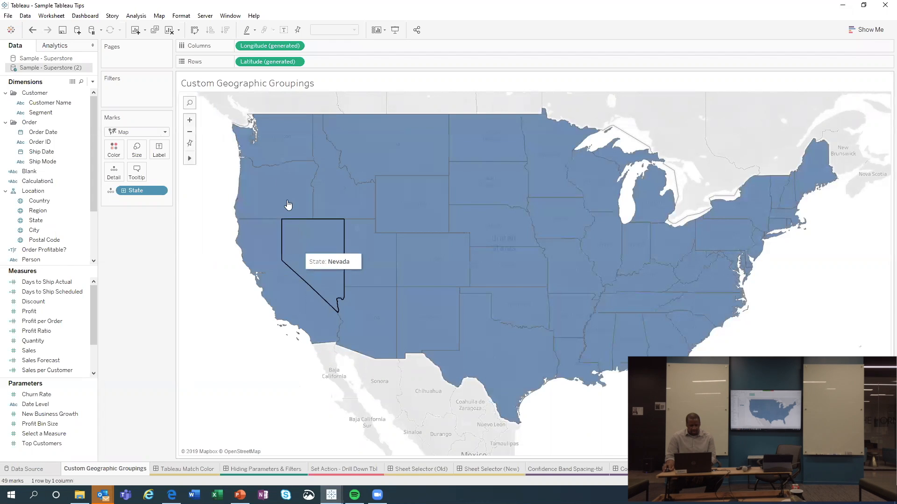
# - Group the western states on the map, from Washington and California to Montana, Colorado and New Mexico
pyautogui.moveTo(255, 161); pyautogui.dragTo(423, 346)
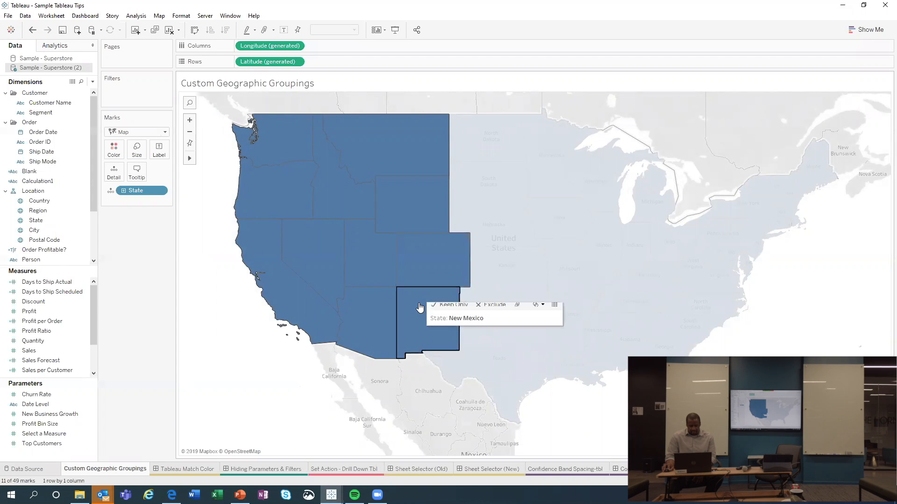
pyautogui.moveTo(419, 330)
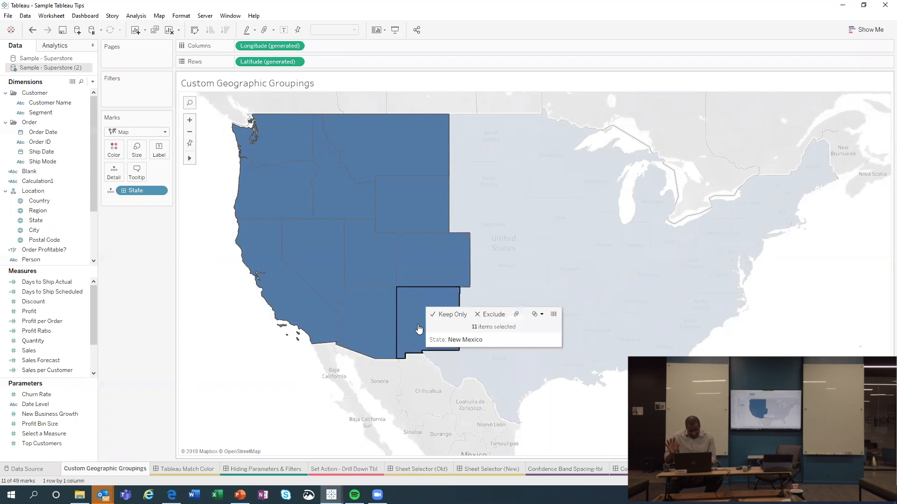
pyautogui.click(517, 315)
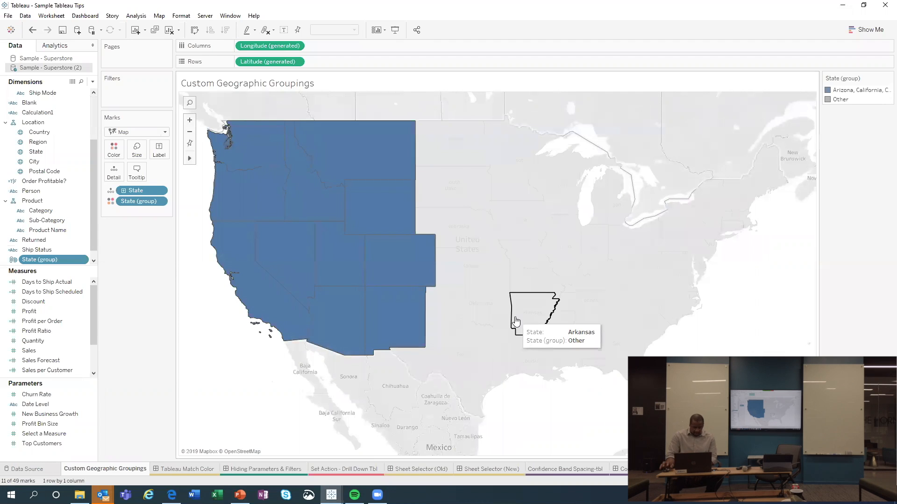
pyautogui.click(184, 282)
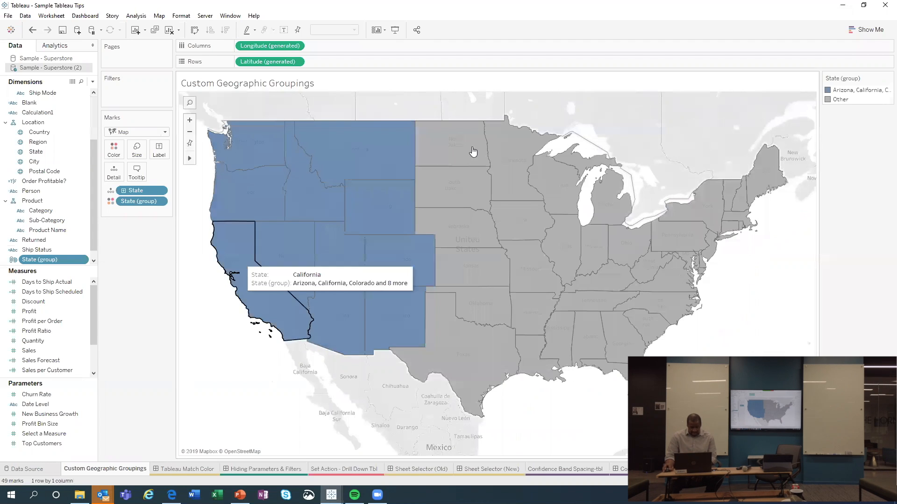
# - Group the midwestern states from the Dakotas and Kansas to Michigan and Ohio, leaving West Virginia out
pyautogui.moveTo(460, 116); pyautogui.dragTo(650, 251)
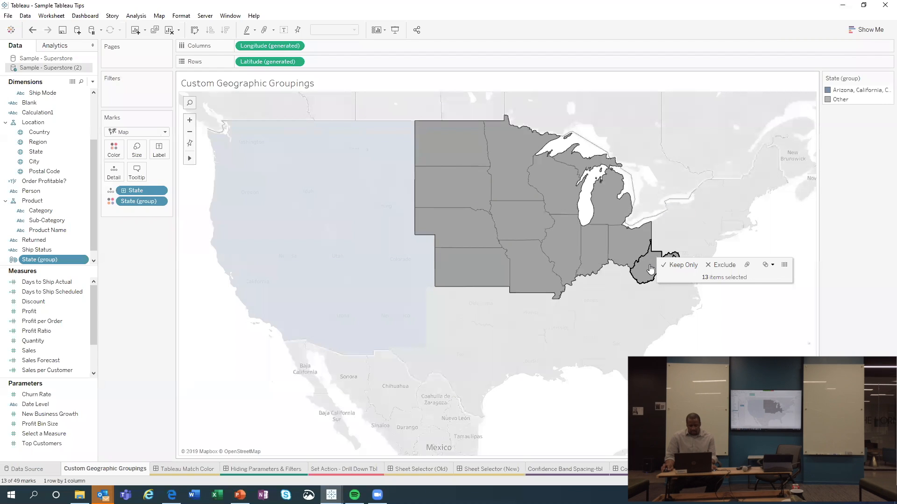
pyautogui.keyDown('ctrl'); pyautogui.click(650, 270); pyautogui.keyUp('ctrl')
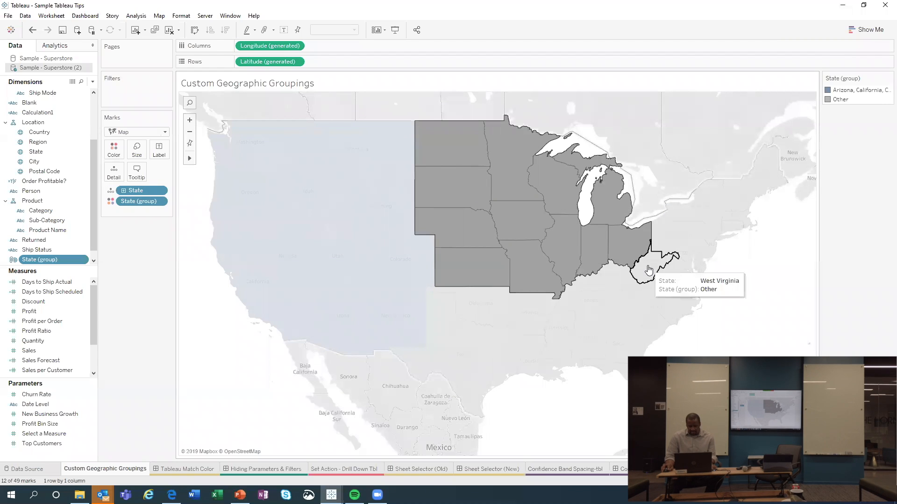
pyautogui.rightClick(560, 190)
pyautogui.click(593, 344)
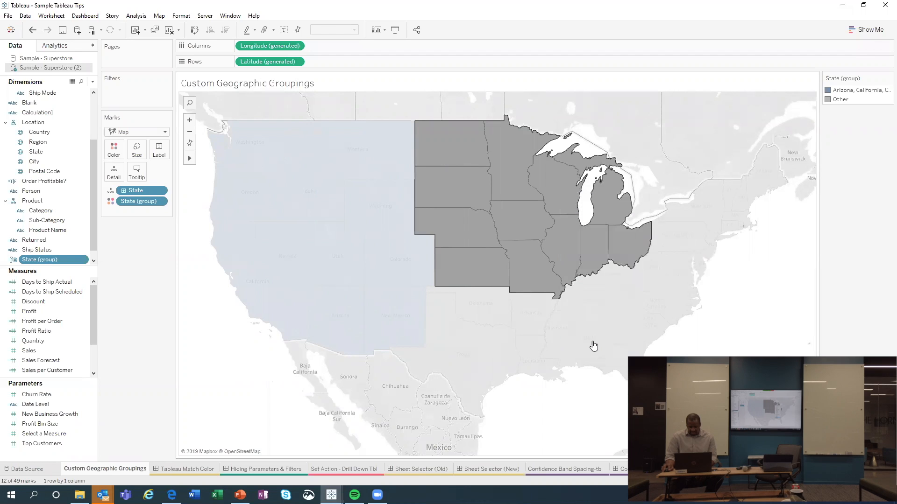
pyautogui.click(721, 318)
# - Group the southern states on the map, from Texas and Oklahoma across to Georgia and the Carolinas
pyautogui.moveTo(477, 304); pyautogui.dragTo(672, 348)
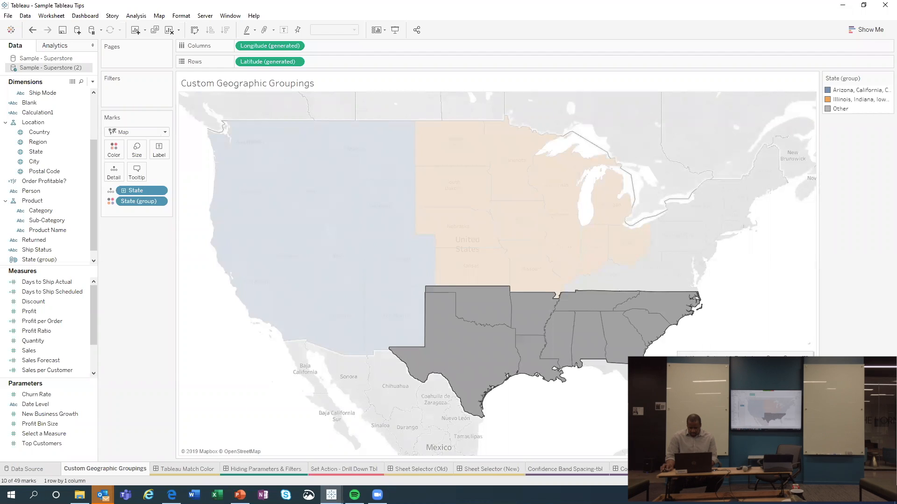
pyautogui.click(767, 359)
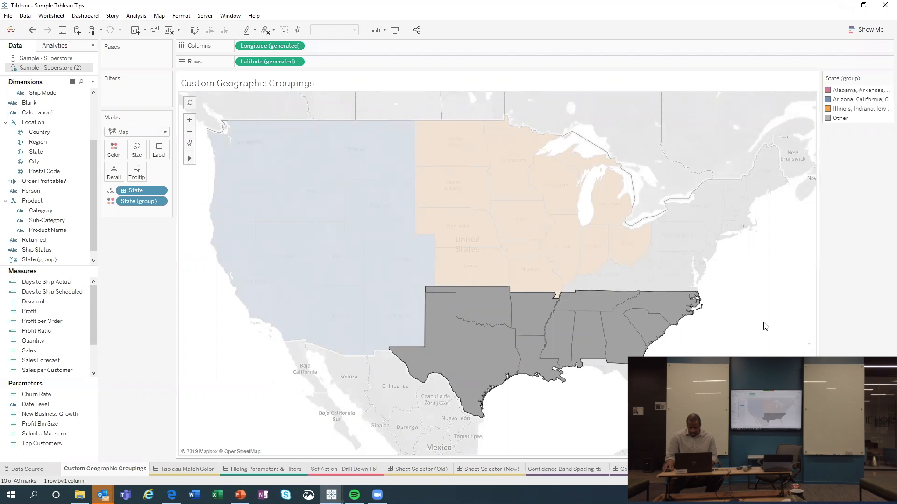
pyautogui.click(764, 327)
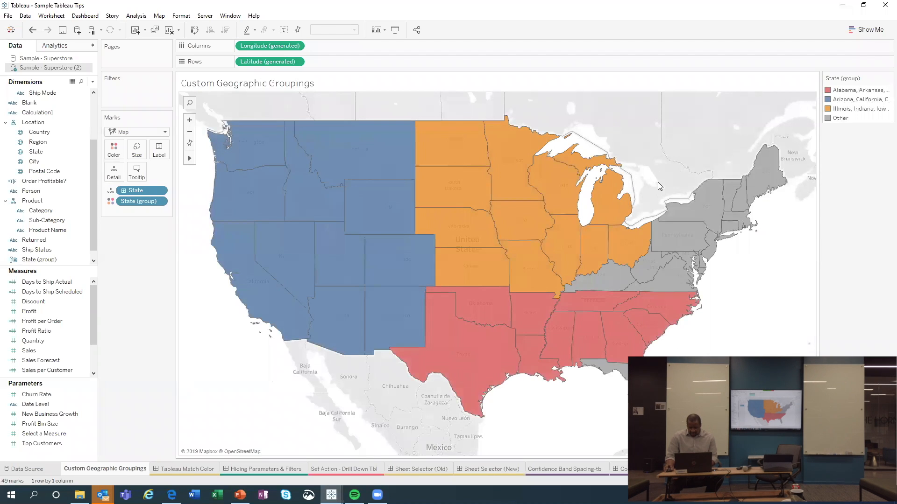
# - Group the northeastern states from Maine to Virginia and West Virginia together with Kentucky
pyautogui.moveTo(669, 171); pyautogui.dragTo(767, 267)
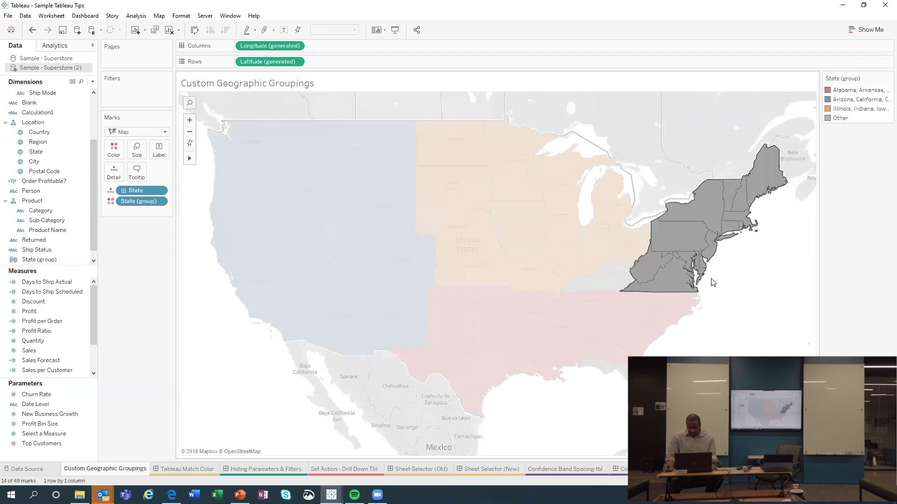
pyautogui.keyDown('ctrl'); pyautogui.click(617, 277); pyautogui.keyUp('ctrl')
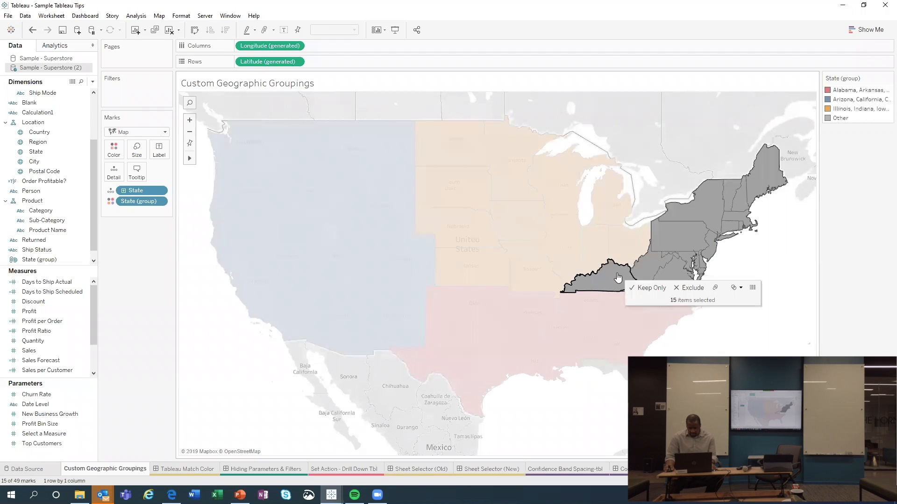
pyautogui.click(715, 288)
pyautogui.click(739, 316)
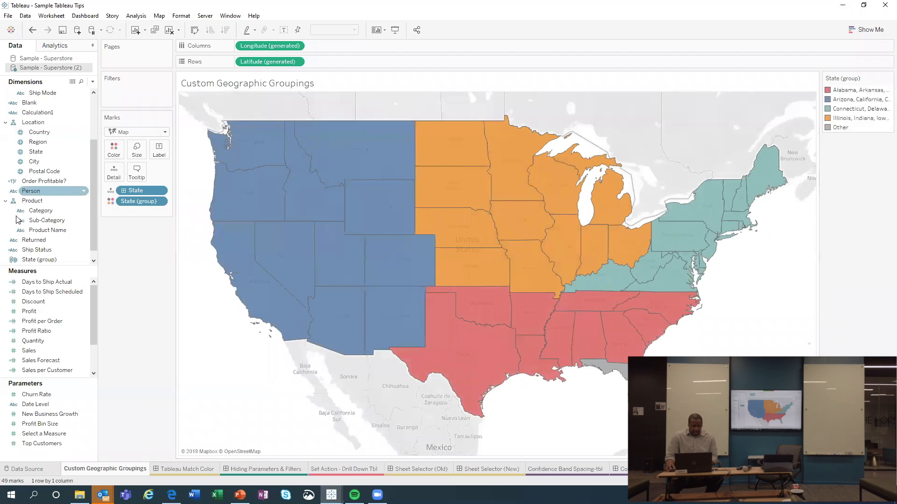
# - Edit the State (group) field and rename the Alabama, Arkansas, Georgia group to a person's first name followed by "Region"
pyautogui.rightClick(41, 260)
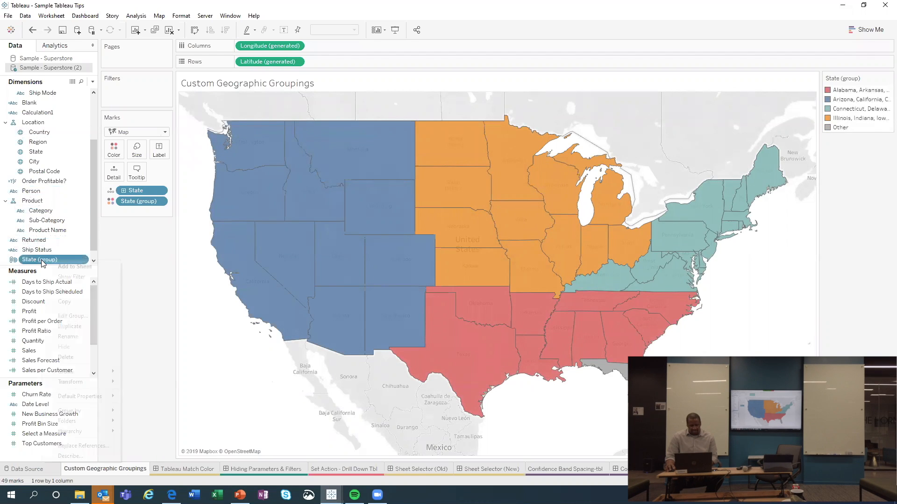
pyautogui.click(73, 317)
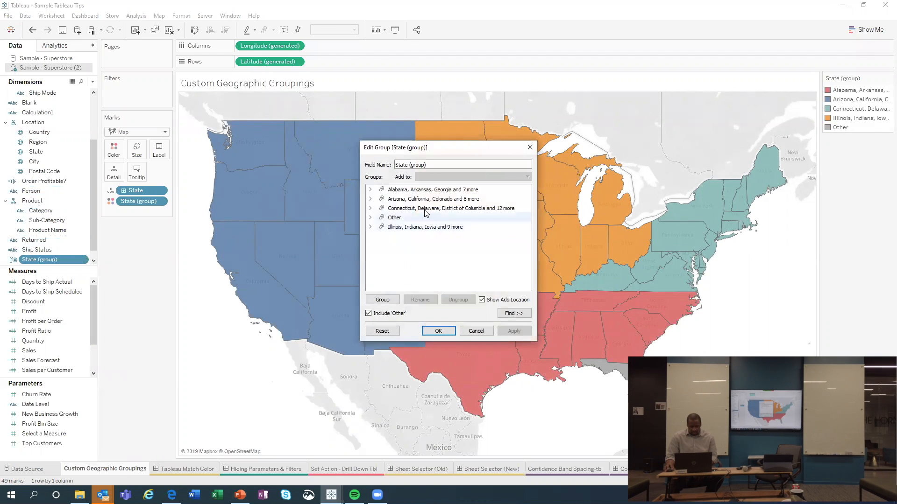
pyautogui.rightClick(416, 192)
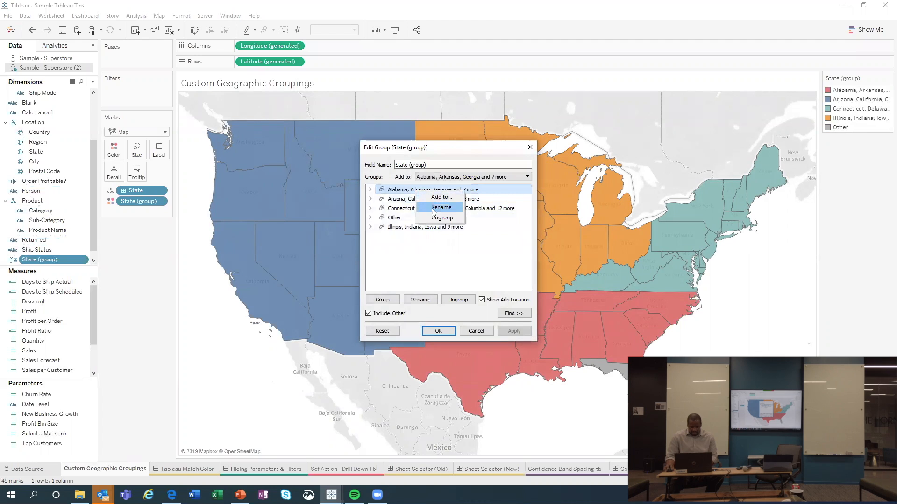
pyautogui.click(435, 208)
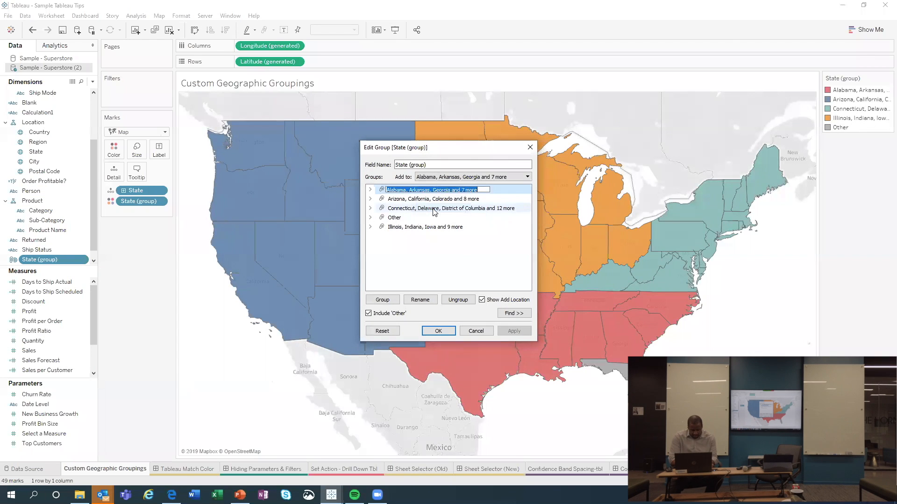
pyautogui.press('BackSpace')
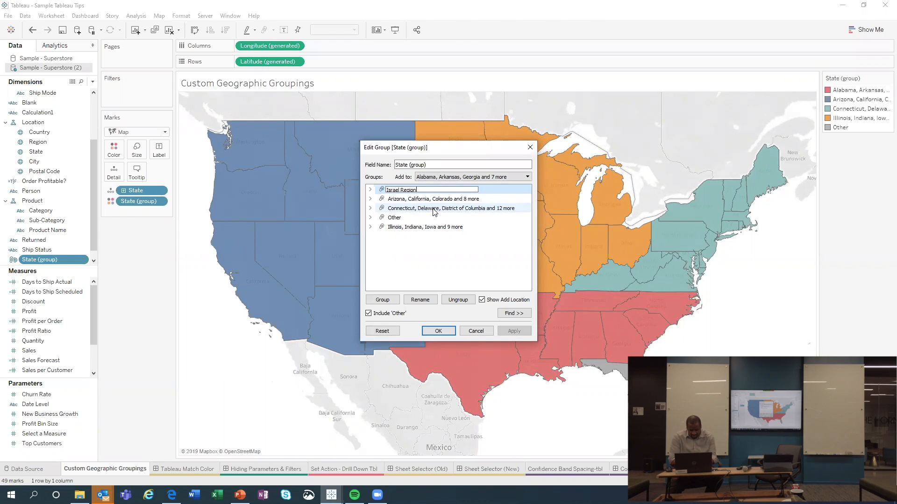
# - Rename the Arizona, California, Colorado group to a person's first name followed by "West", and collapse its list of states
pyautogui.doubleClick(422, 200)
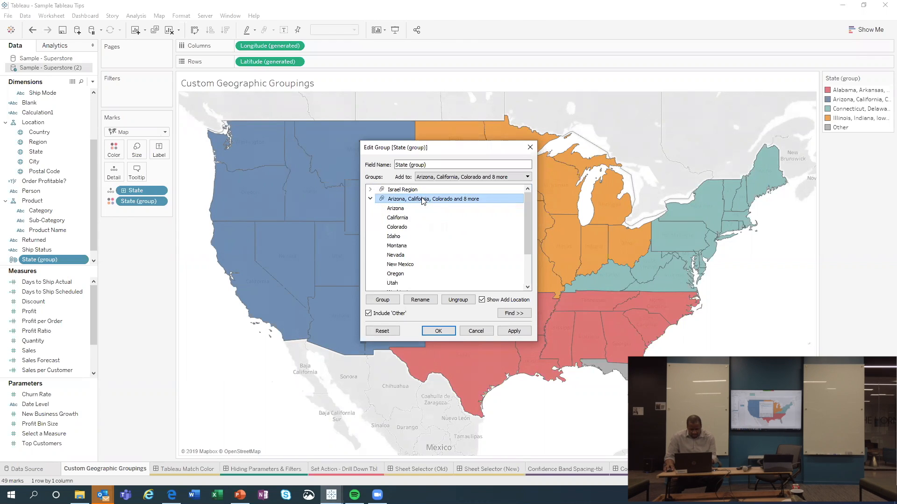
pyautogui.rightClick(422, 200)
pyautogui.click(420, 300)
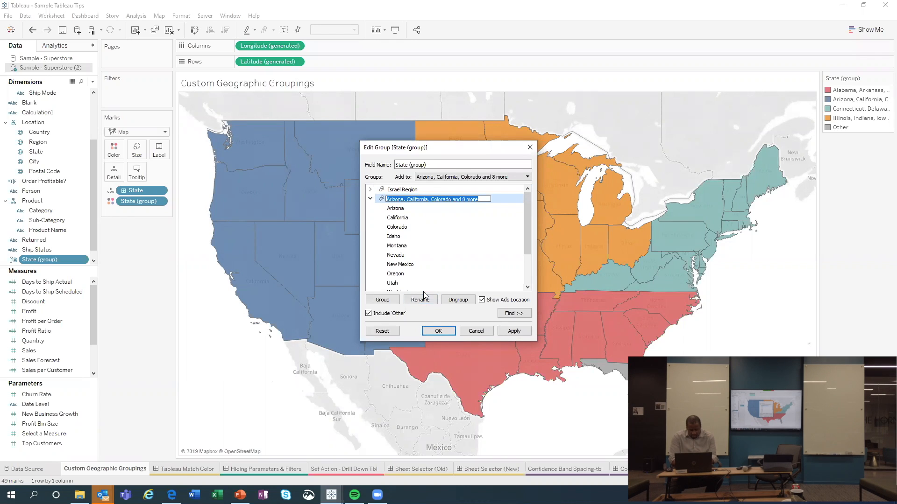
pyautogui.write('Jerem')
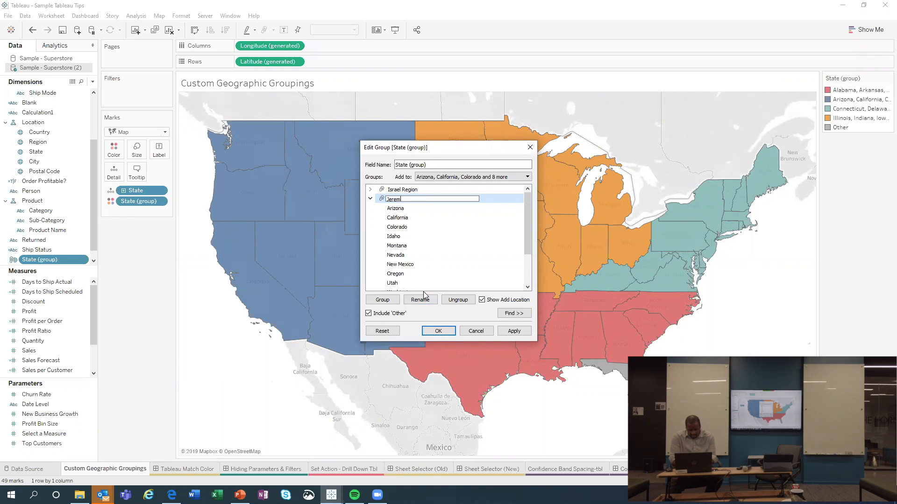
pyautogui.write('y West')
pyautogui.press('Return')
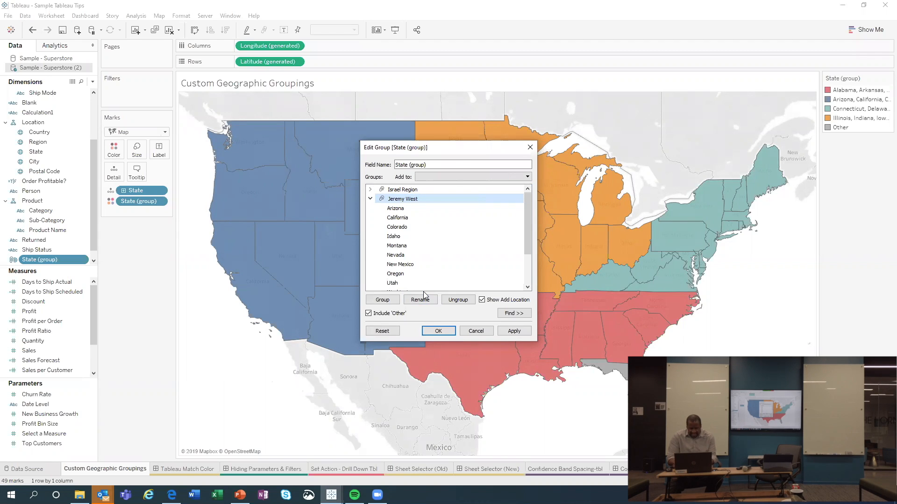
pyautogui.click(370, 199)
# - Rename the Connecticut, Delaware, District of Columbia group to a person's first name followed by "Region"
pyautogui.click(406, 209)
pyautogui.rightClick(407, 214)
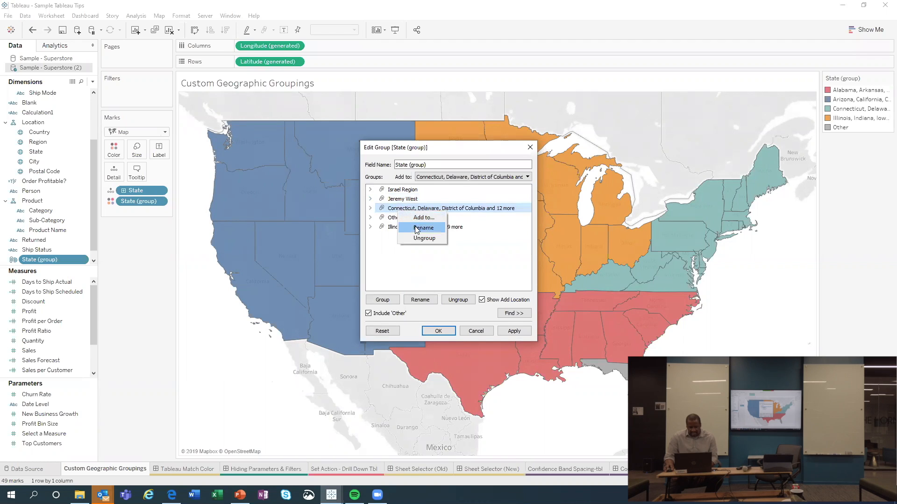
pyautogui.click(422, 228)
pyautogui.write('Bob Reg')
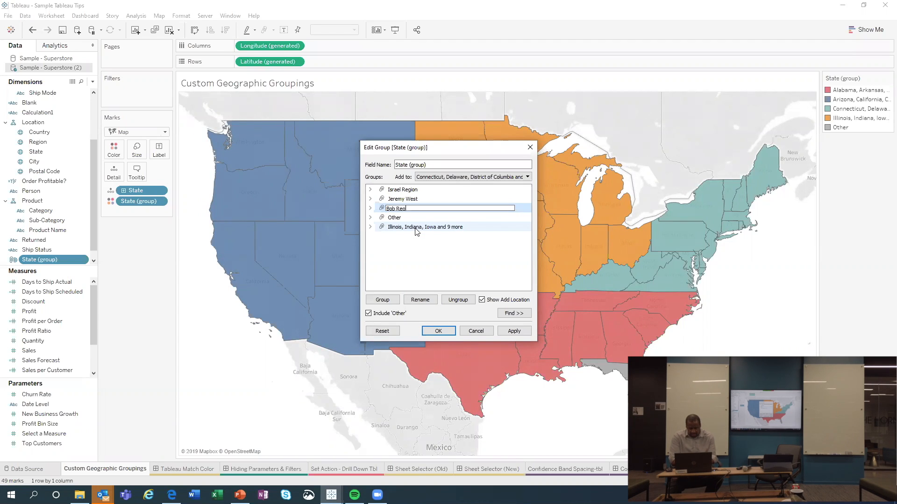
pyautogui.write('ion')
pyautogui.press('Return')
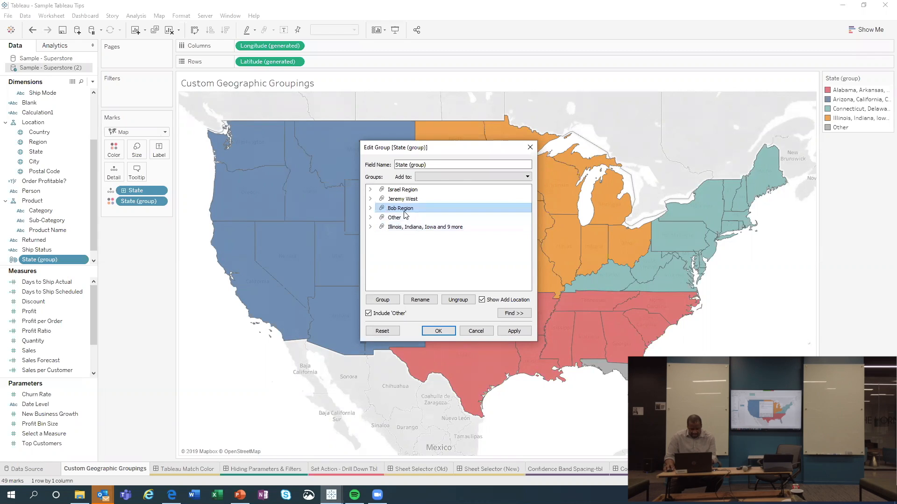
# - Rename the Other group to "Florida"
pyautogui.rightClick(400, 220)
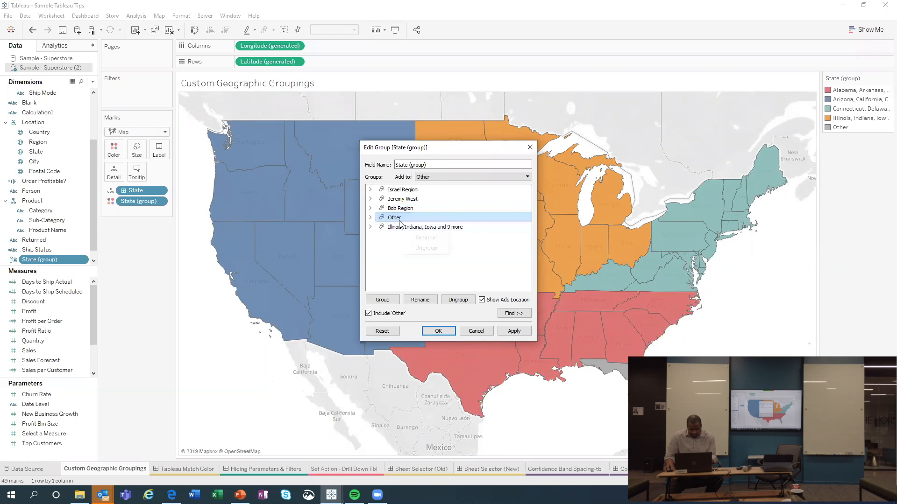
pyautogui.click(420, 241)
pyautogui.write('Florida')
pyautogui.press('Return')
# - Rename the Illinois, Indiana, Iowa group to a person's first name followed by "Region", and apply the group edits
pyautogui.click(422, 227)
pyautogui.rightClick(423, 228)
pyautogui.click(439, 246)
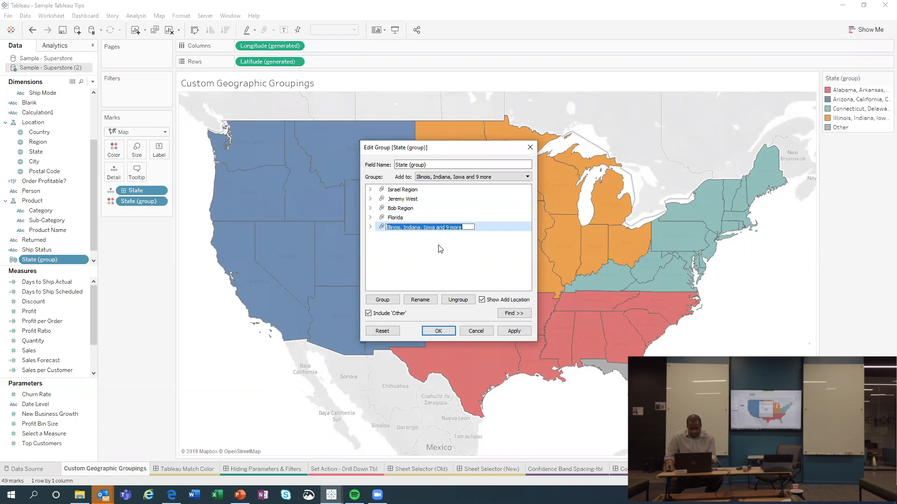
pyautogui.write('Rashid')
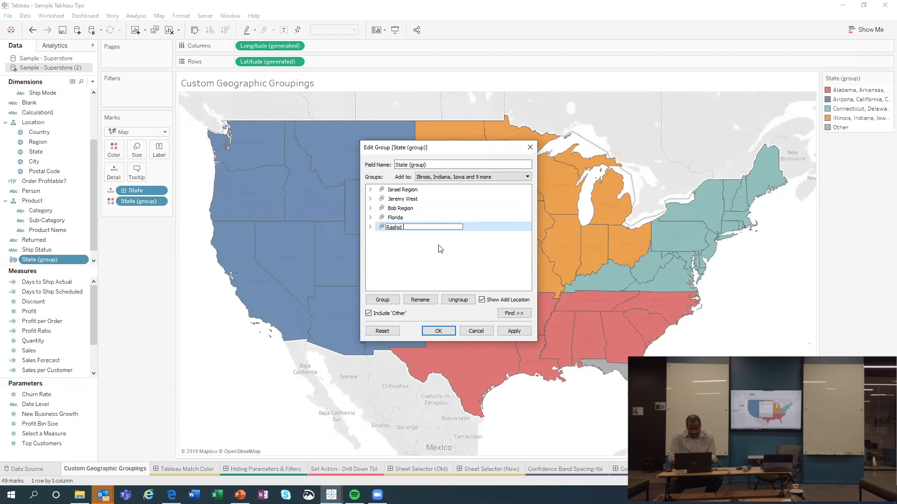
pyautogui.write(' Region')
pyautogui.press('Return')
pyautogui.click(439, 331)
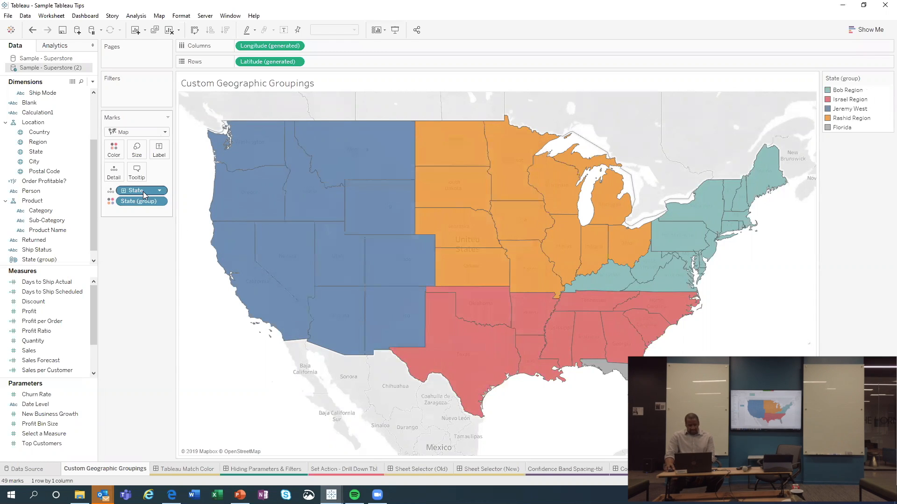
# - Remove State from the map's marks so only the grouped regions remain, and label them with Sales and State (group)
pyautogui.moveTo(143, 191); pyautogui.dragTo(141, 237)
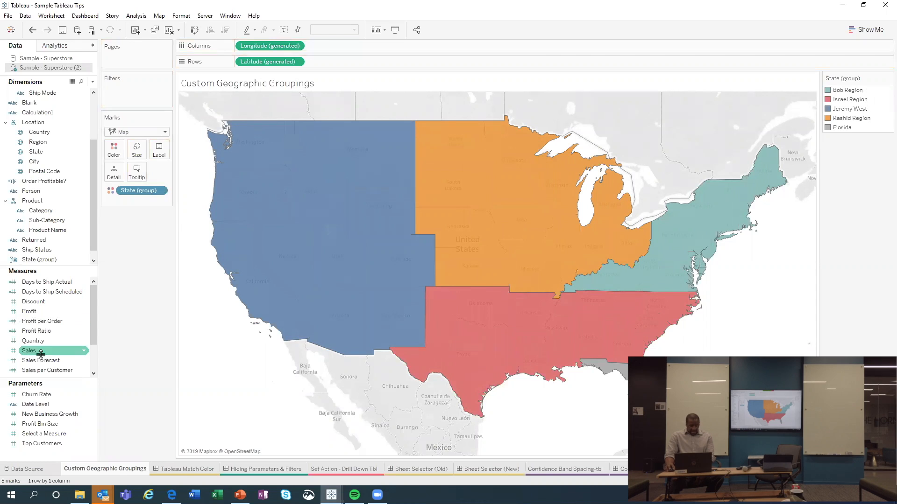
pyautogui.moveTo(41, 353); pyautogui.dragTo(162, 152)
pyautogui.moveTo(48, 264); pyautogui.dragTo(157, 158)
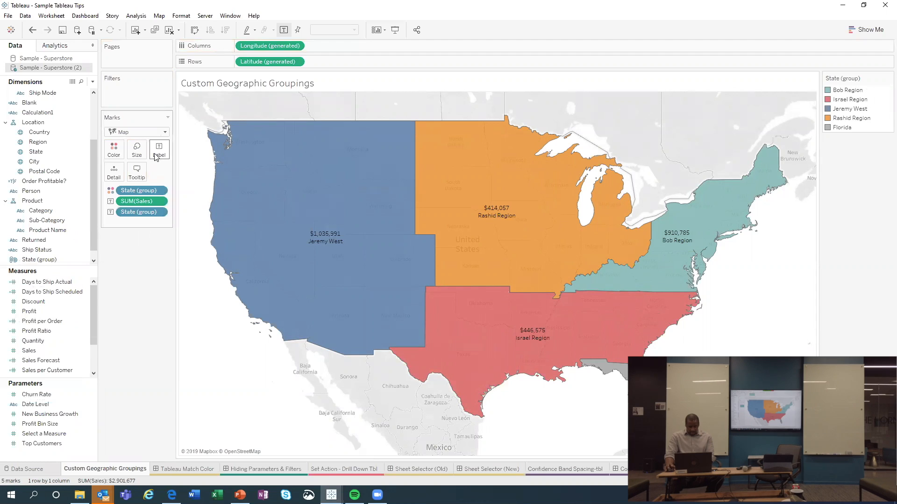